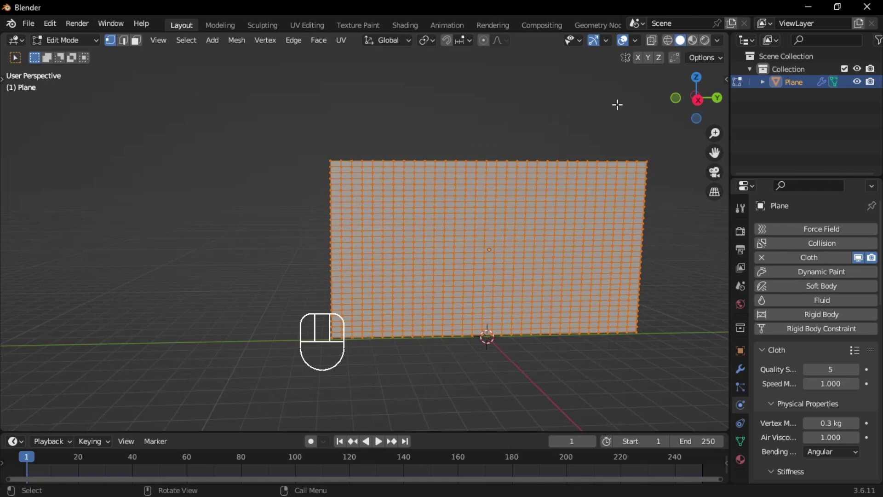
From the right view, select the plane's left-edge vertices, assign them to a new vertex group, and return to Object Mode
click(698, 99)
scroll(234, 138, up, 2)
drag(237, 96, 326, 396)
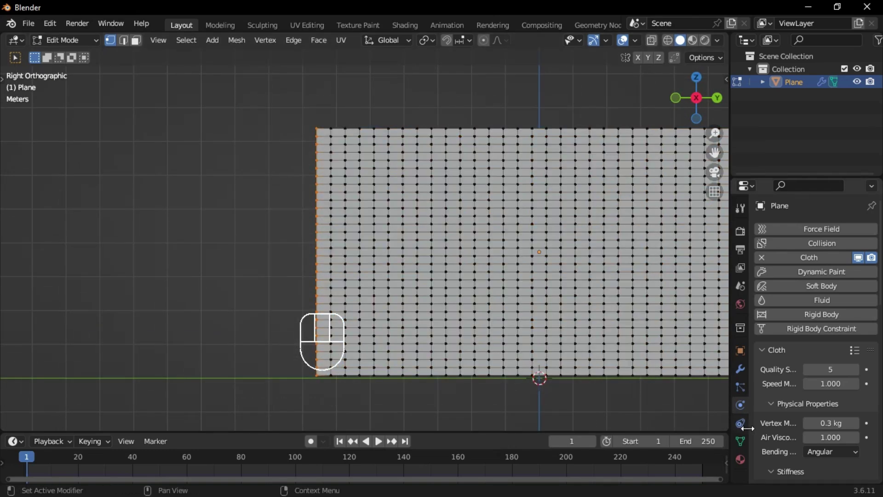
click(741, 440)
click(867, 269)
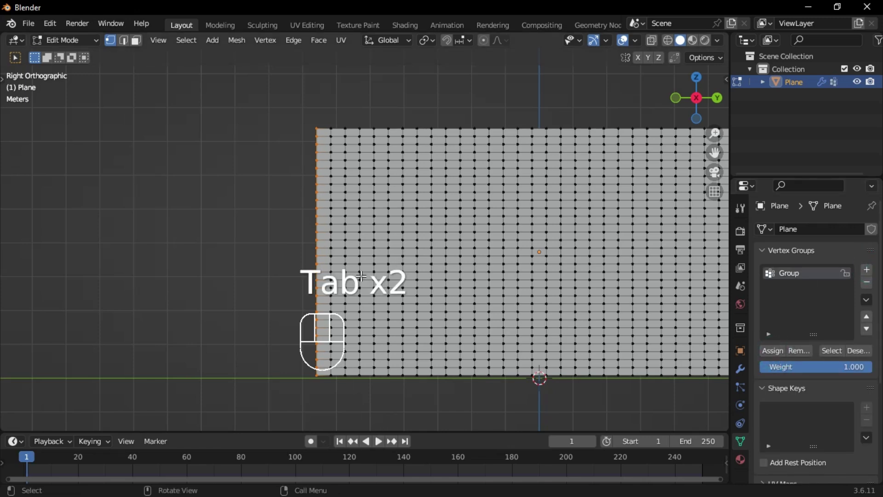
key(Tab)
click(376, 203)
scroll(376, 202, down, 3)
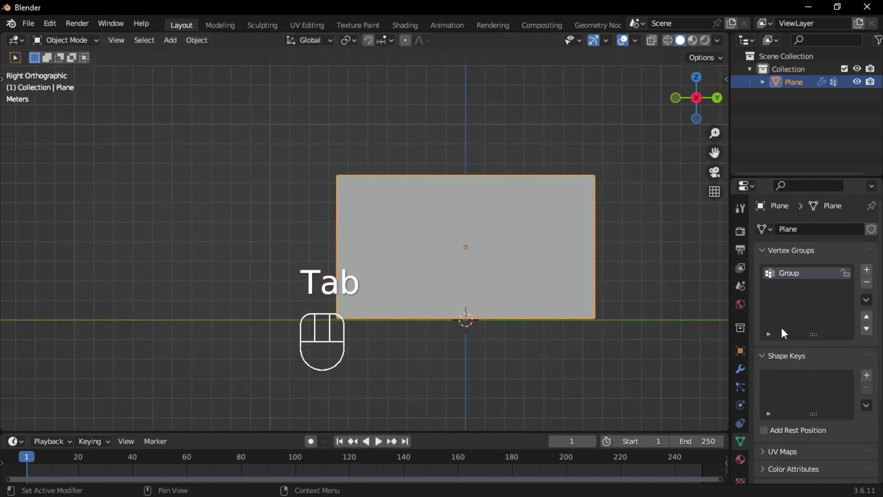
Set the cloth simulation's Pin Group, under its Shape settings, to the vertex group named Group
click(739, 407)
scroll(810, 398, down, 6)
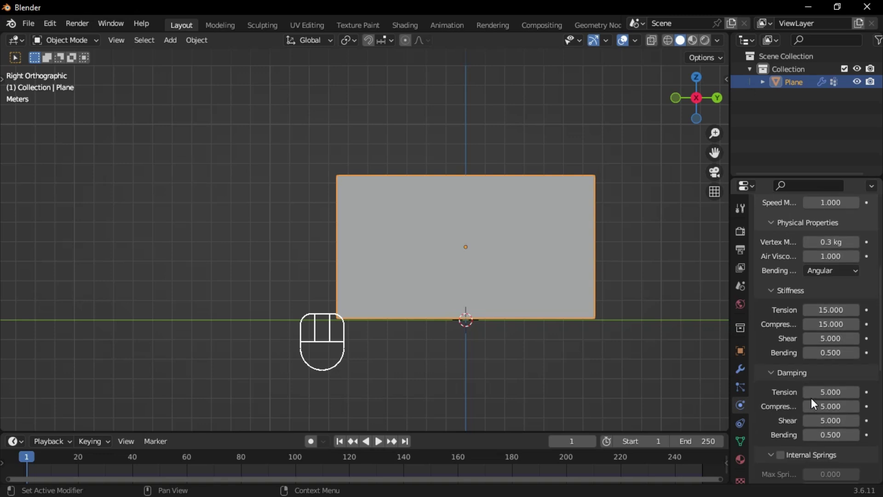
scroll(810, 398, up, 1)
scroll(798, 359, up, 4)
scroll(796, 382, down, 3)
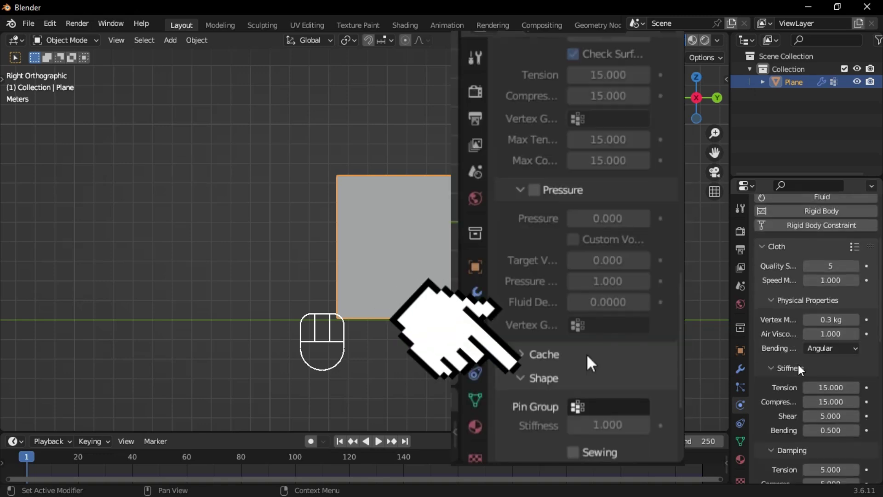
scroll(793, 443, down, 10)
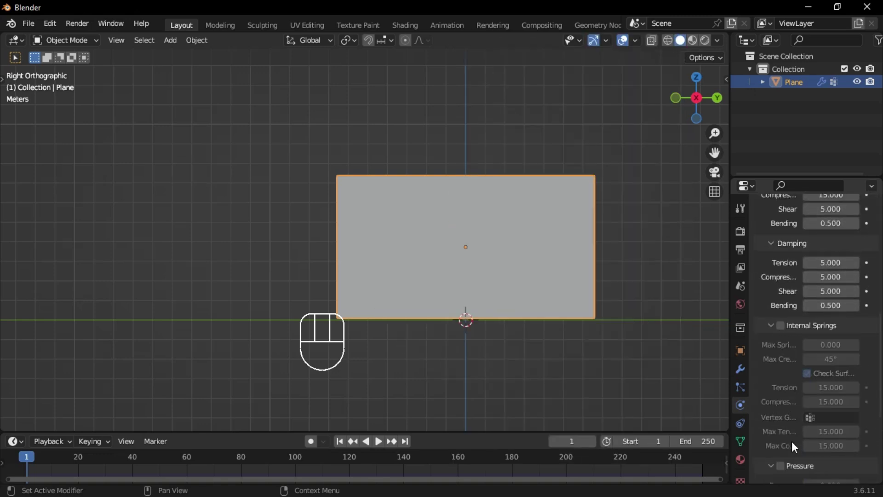
scroll(802, 427, down, 6)
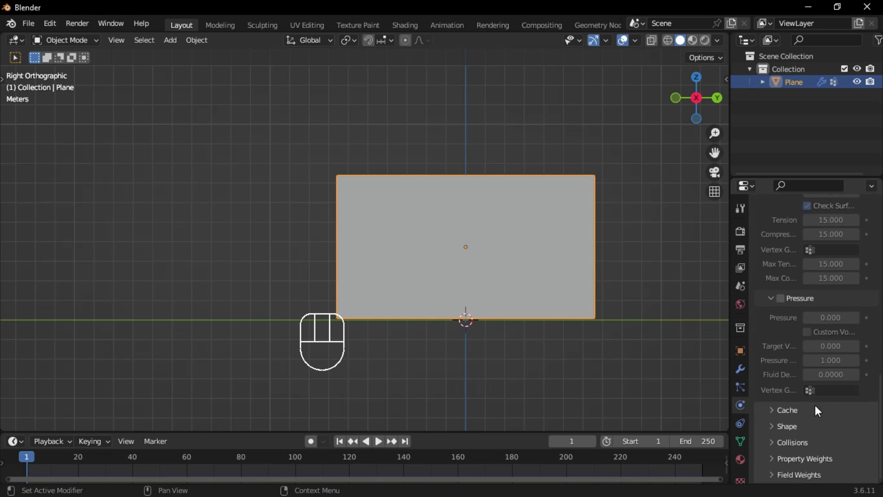
click(809, 425)
scroll(809, 432, down, 2)
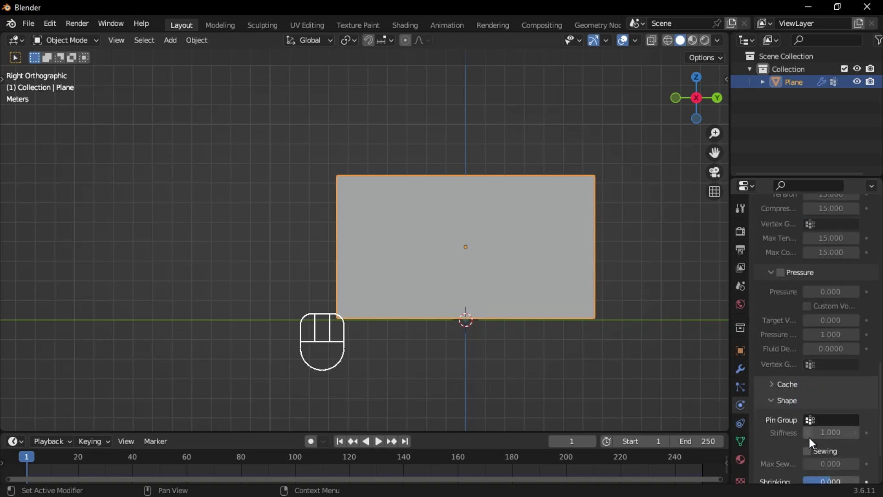
click(833, 423)
click(782, 285)
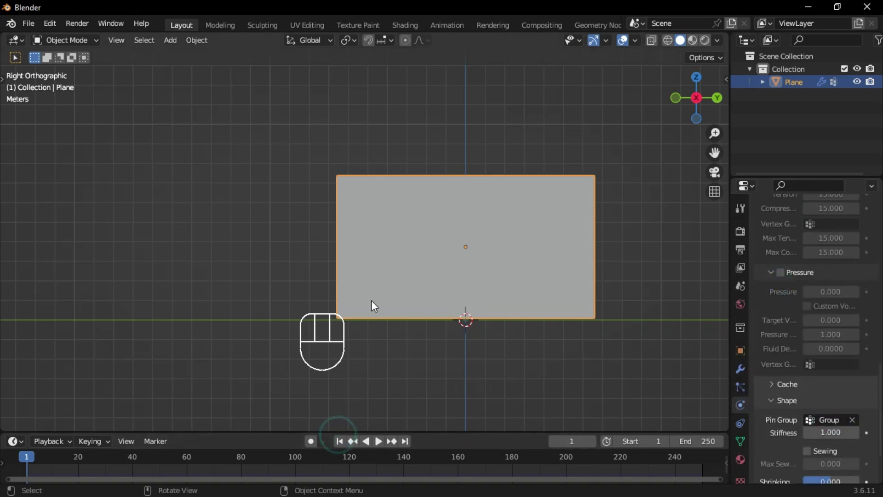
Play the cloth simulation to check the pinned edge, stop it, and return to frame 1
key(space)
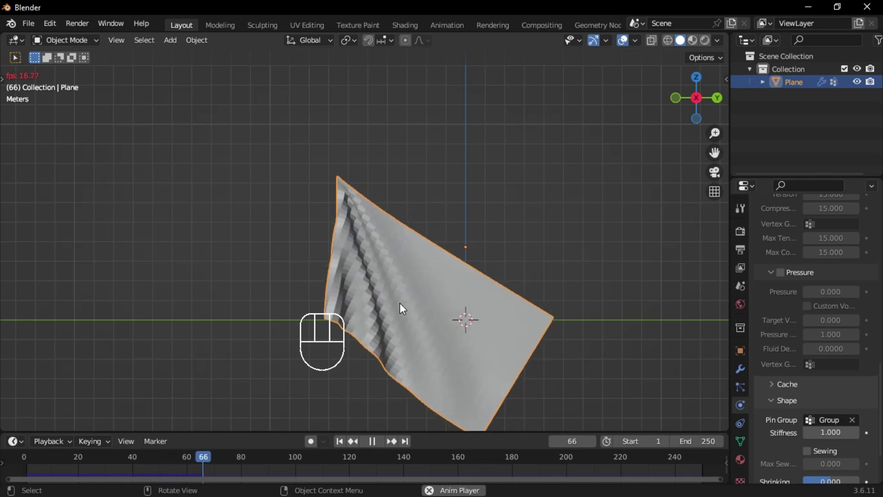
key(space)
click(339, 441)
Add a Wind force field to the scene and scale it uniformly to about 3.9
middle_drag(429, 251, 471, 279)
key(shift+a)
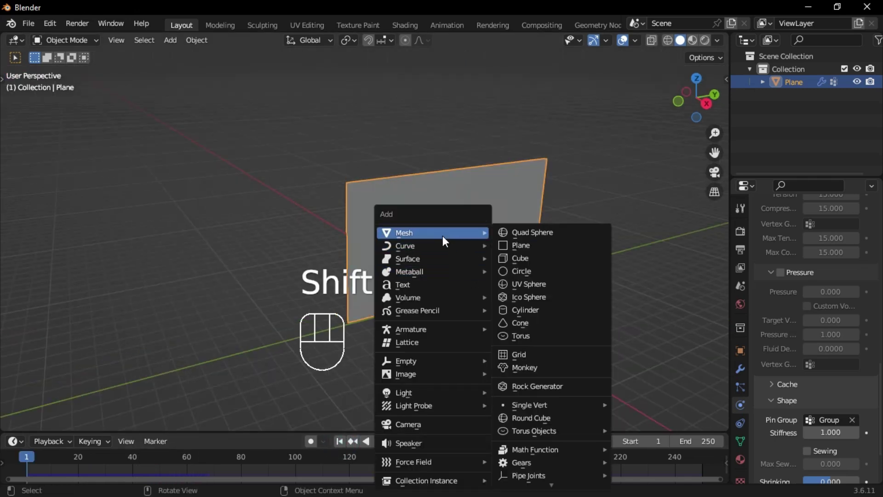
mouse_move(460, 461)
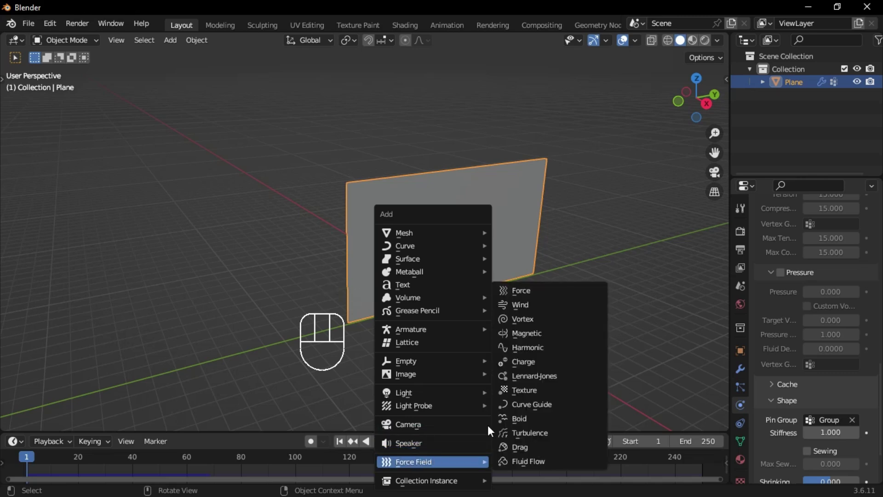
click(566, 313)
middle_drag(566, 310, 532, 285)
key(s)
click(71, 303)
key(s)
click(513, 285)
Rotate the wind force field -90° around the global X axis
key(r)
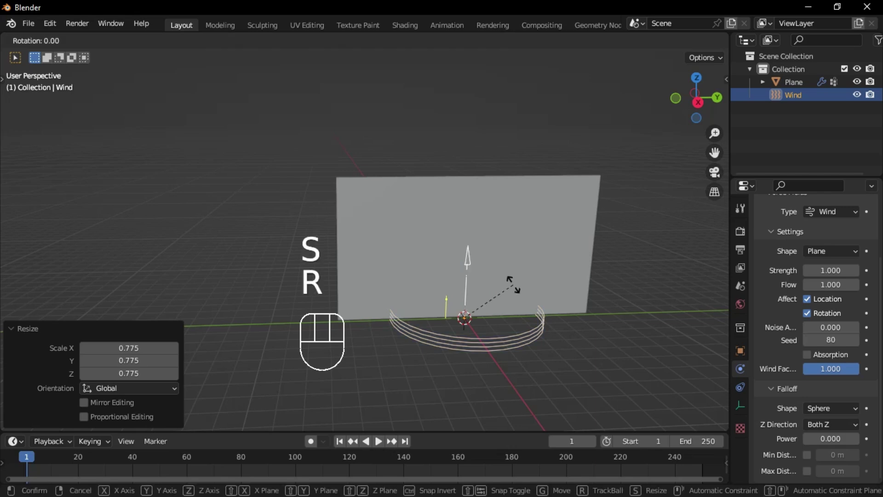
key(x)
key(KP_9)
key(KP_0)
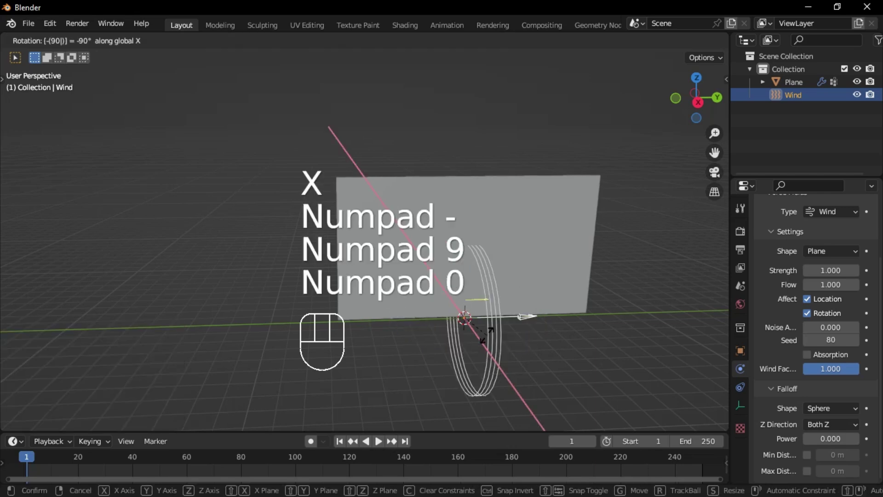
key(Return)
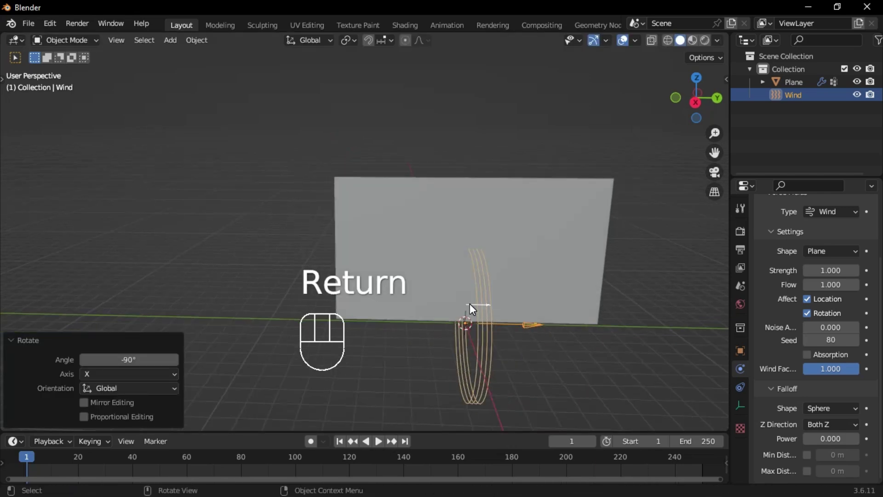
Move the wind force field to about X 0.27 m, Y -2.08 m, Z 3.84 m, near the plane's mid-height
key(g)
click(430, 242)
middle_drag(430, 243, 455, 225)
key(g)
key(x)
click(539, 243)
click(703, 100)
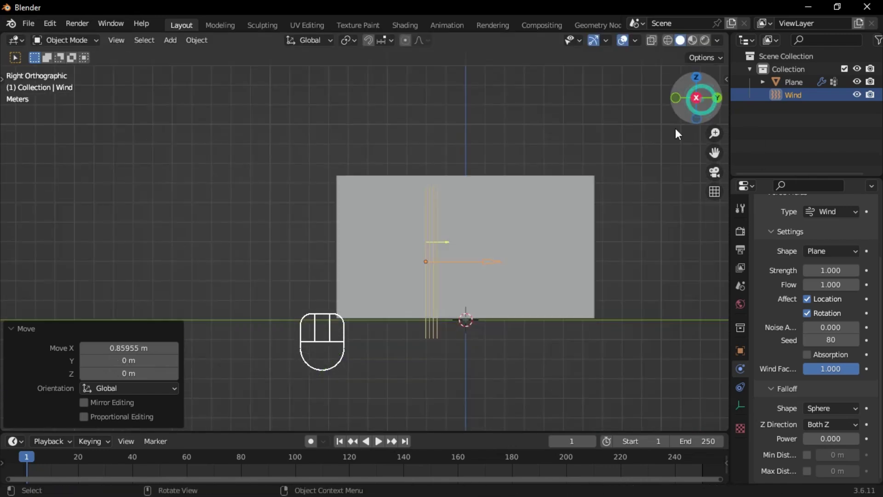
key(g)
click(458, 230)
Play the simulation to check the wind's effect on the cloth, stop it, and return to the first frame
key(space)
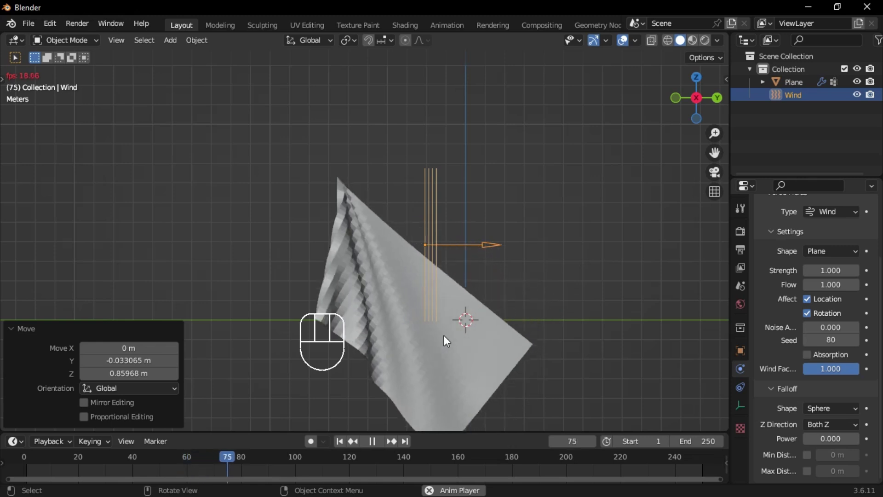
click(374, 440)
click(342, 440)
Shade the plane smooth and add a Subdivision Surface modifier to it
click(509, 277)
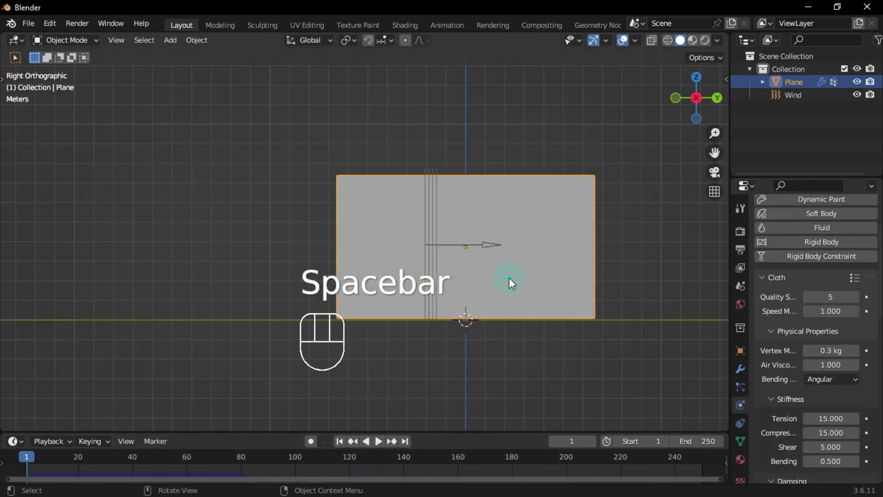
right_click(387, 203)
click(384, 200)
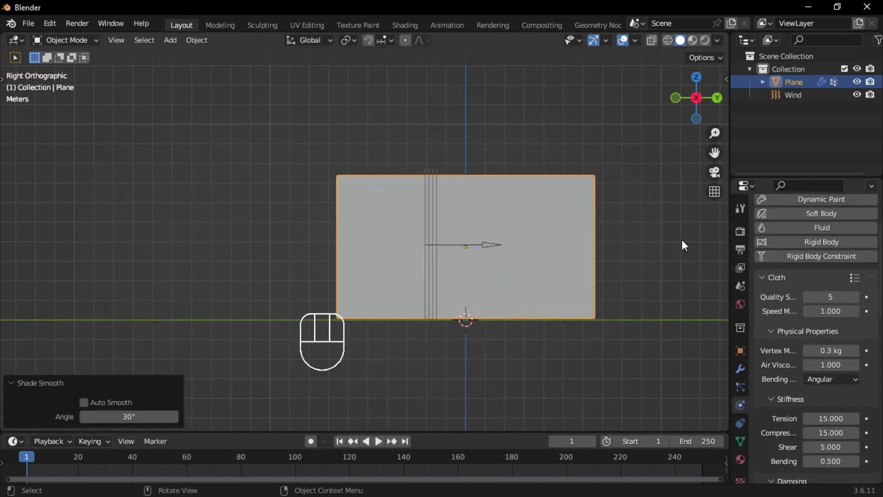
click(740, 368)
click(782, 229)
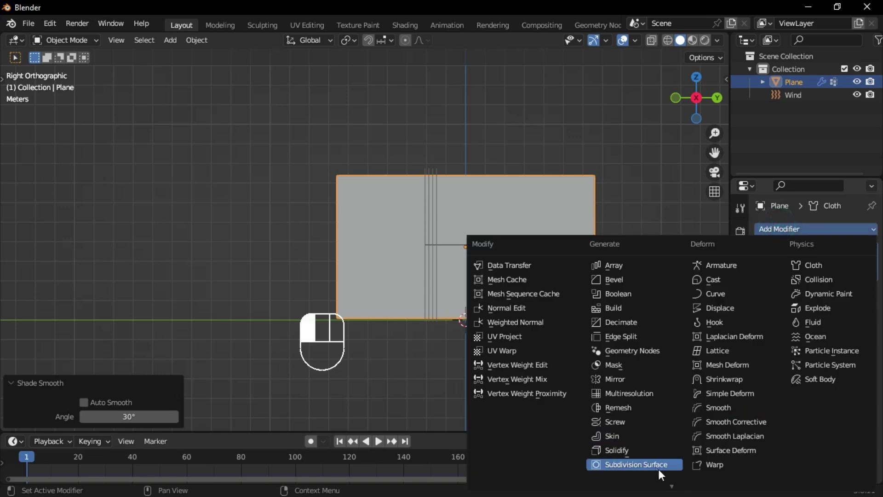
click(653, 465)
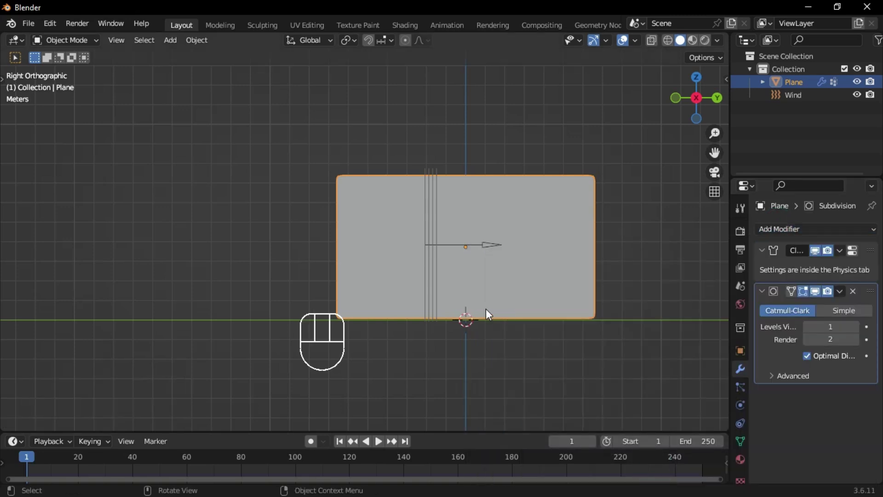
Set the wind force field's strength to 1500
click(431, 246)
scroll(813, 333, down, 3)
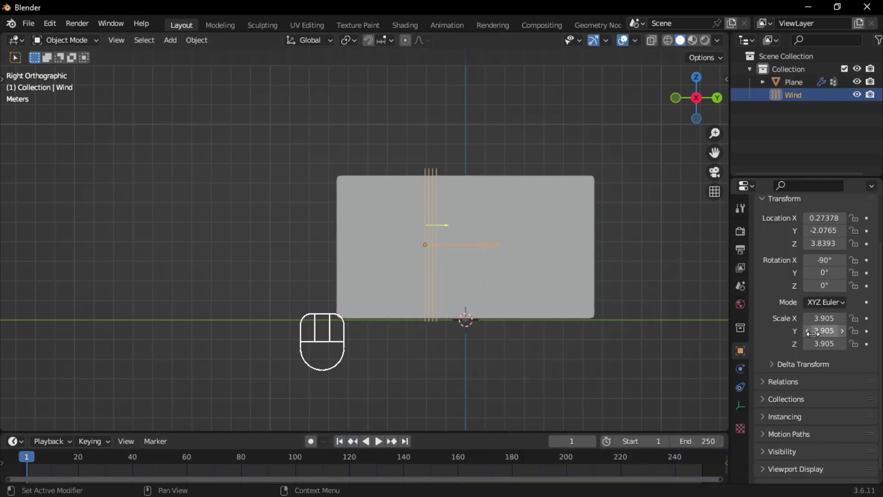
click(740, 368)
scroll(830, 293, down, 1)
scroll(831, 293, up, 1)
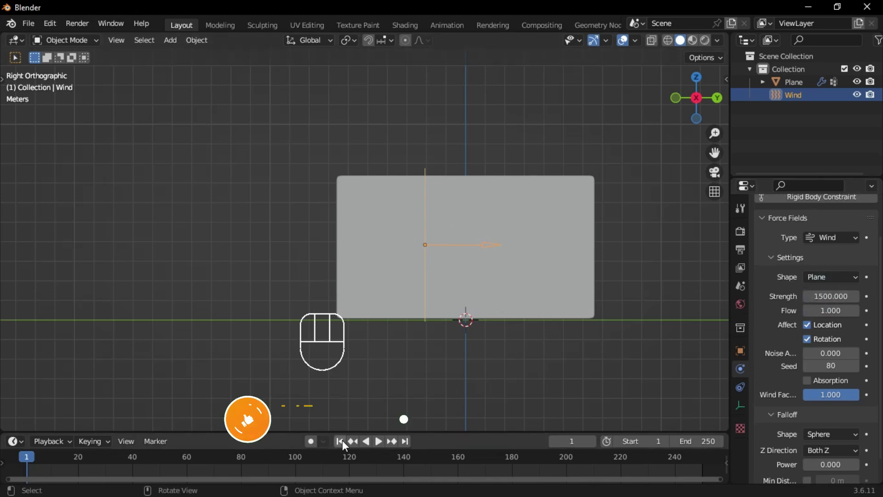
Play the simulation with the stronger wind, inspect the cloth from several angles, and stop at frame 1
key(space)
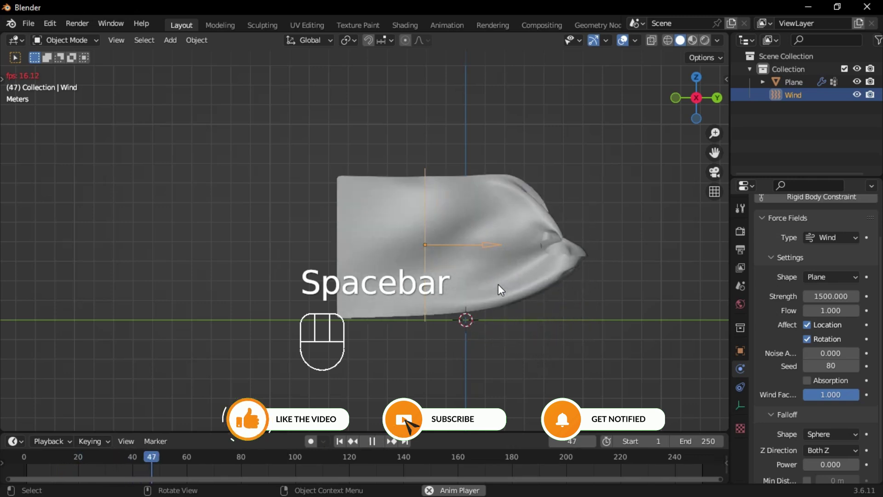
middle_drag(560, 236, 573, 295)
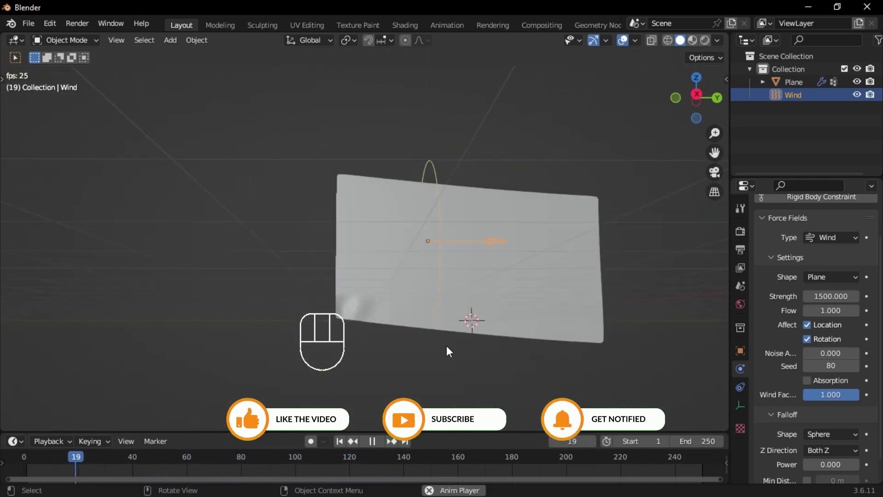
middle_drag(443, 346, 467, 347)
key(space)
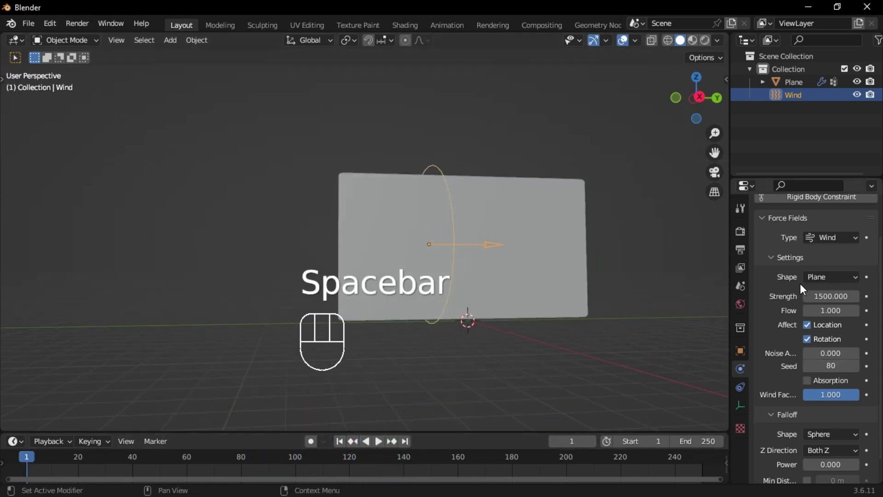
Enable Self Collisions in the plane's cloth collision settings
scroll(814, 377, down, 2)
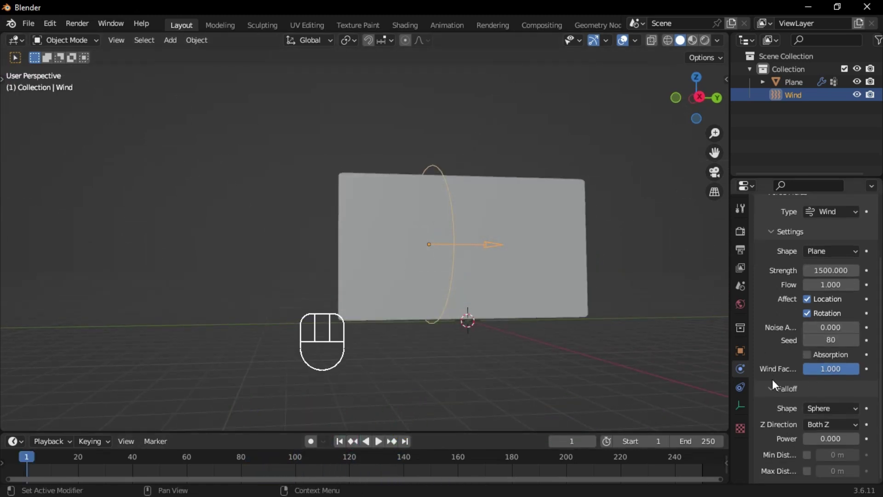
click(562, 271)
scroll(795, 405, down, 8)
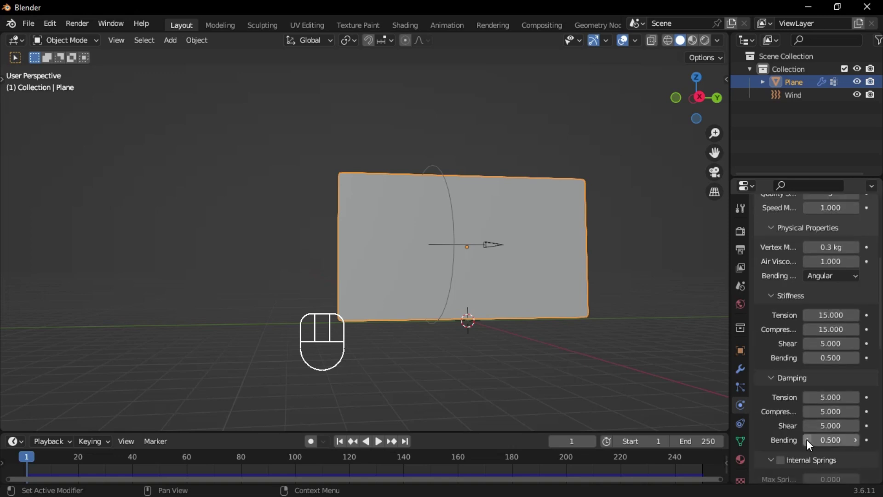
scroll(803, 410, down, 12)
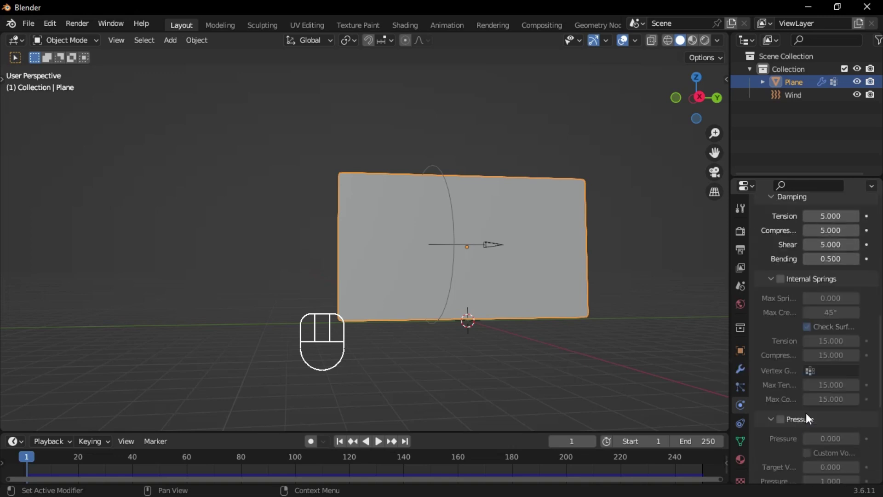
scroll(810, 417, down, 3)
click(803, 441)
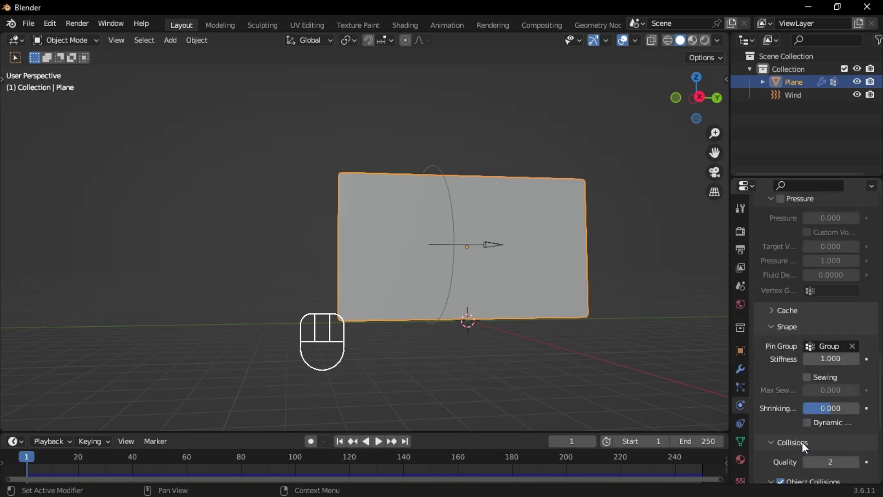
scroll(805, 428, down, 6)
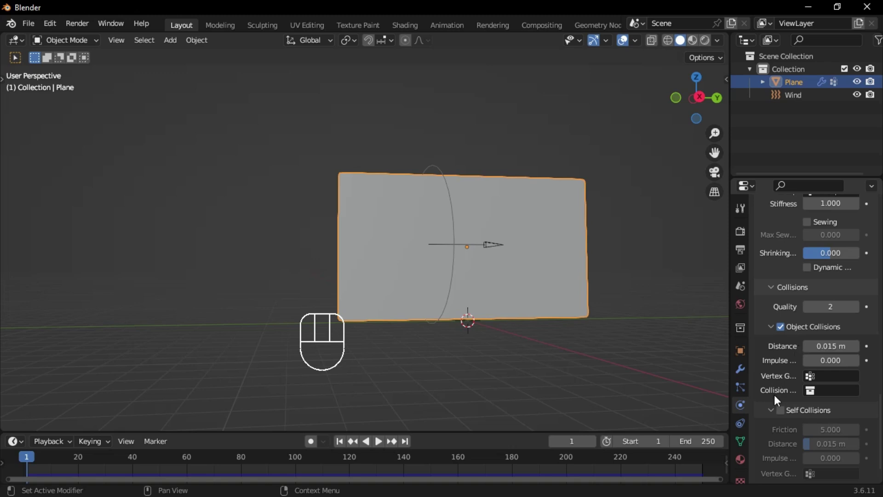
scroll(781, 391, down, 2)
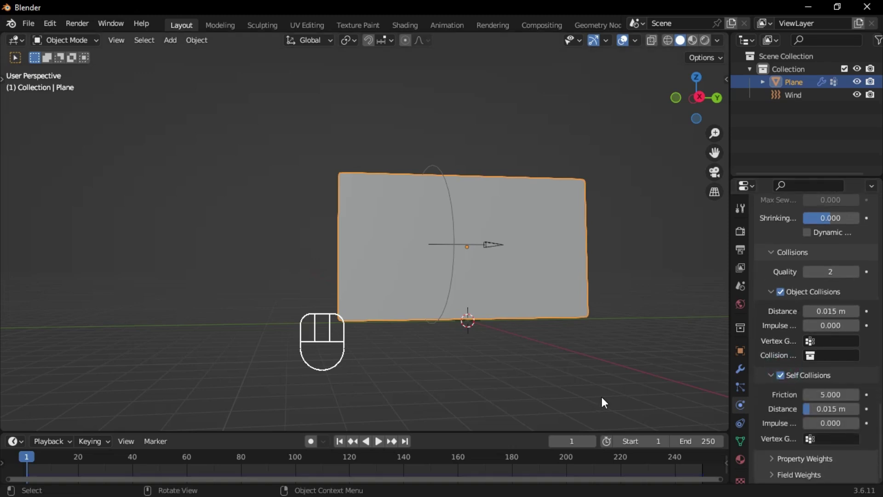
Play the self-colliding cloth simulation from the right view, stop it, and rewind to frame 1
middle_drag(424, 336, 442, 324)
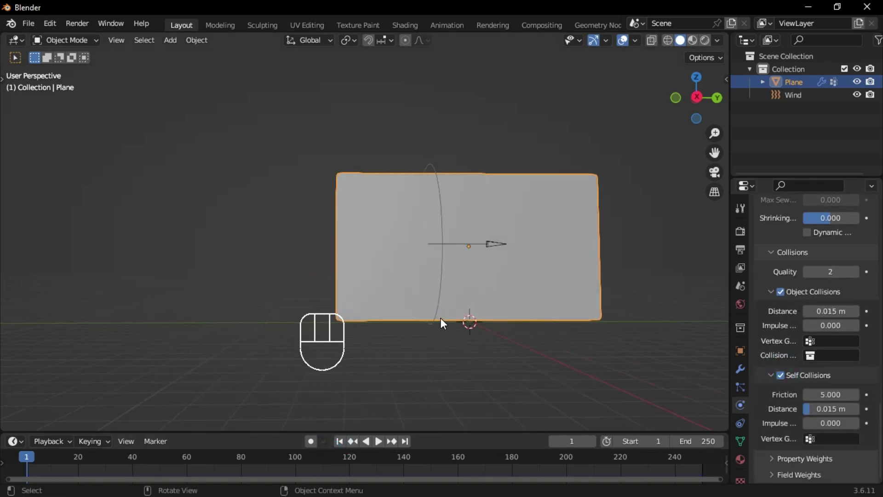
click(697, 97)
key(space)
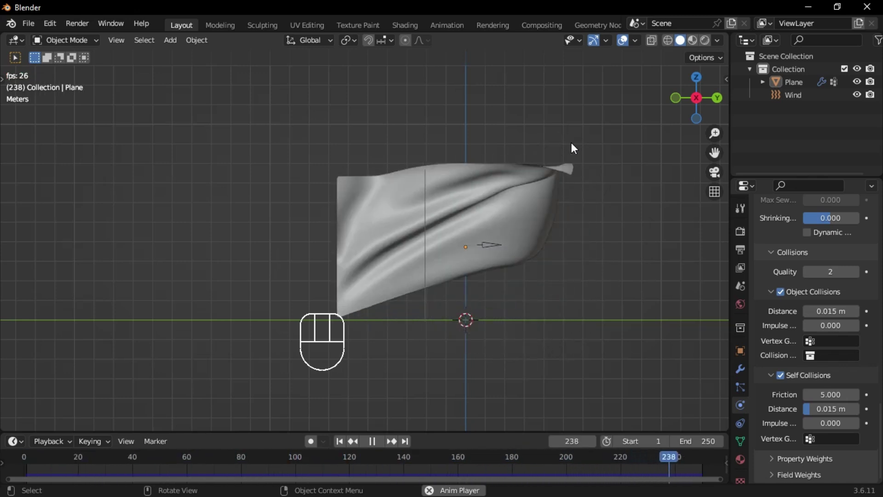
key(space)
click(342, 438)
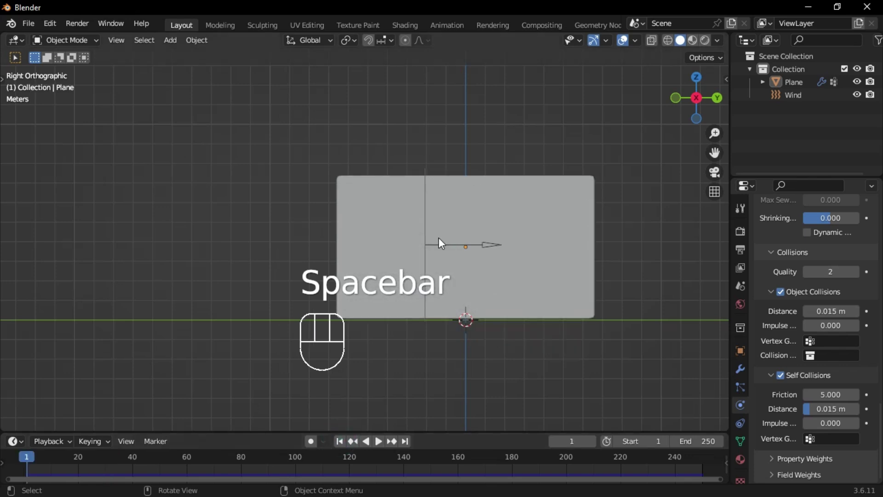
Select the plane and create a new material for it in the Shading workspace
click(460, 205)
middle_drag(460, 204, 442, 175)
click(402, 25)
middle_drag(437, 207, 429, 166)
click(451, 298)
Add an Image Texture node with its Color output connected to the Principled BSDF's Base Color
middle_drag(340, 396, 481, 401)
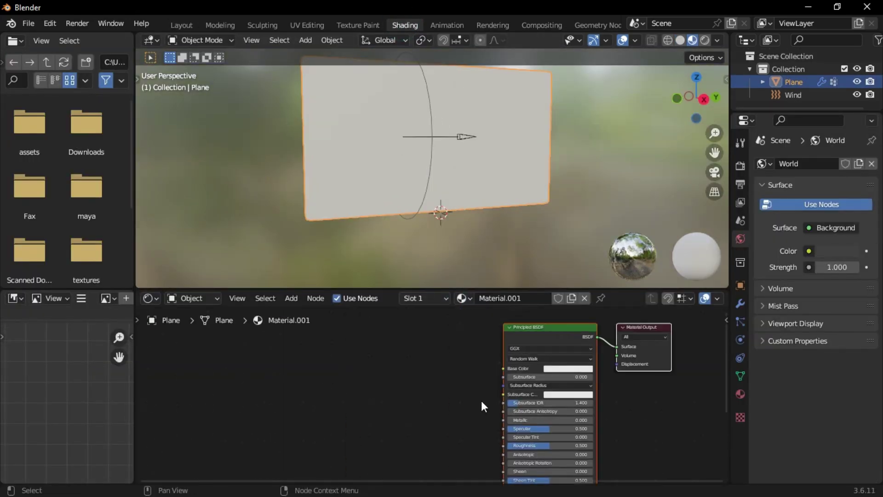
scroll(525, 360, up, 4)
drag(536, 355, 437, 358)
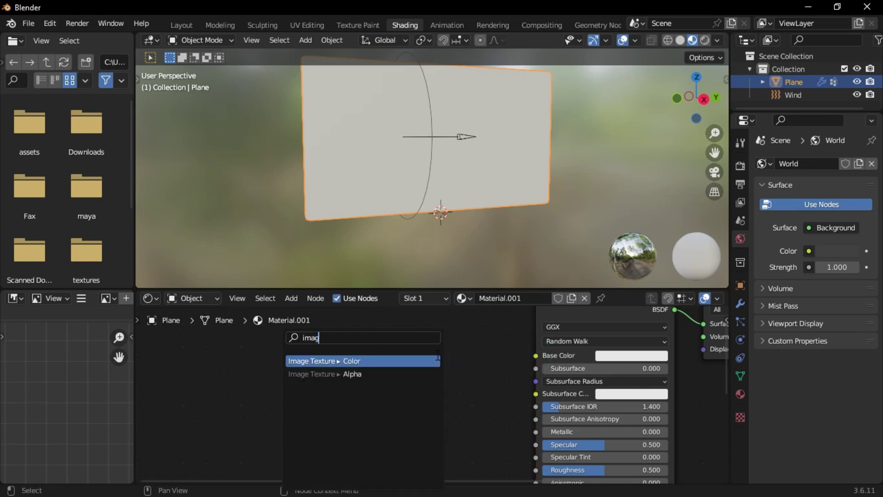
key(Return)
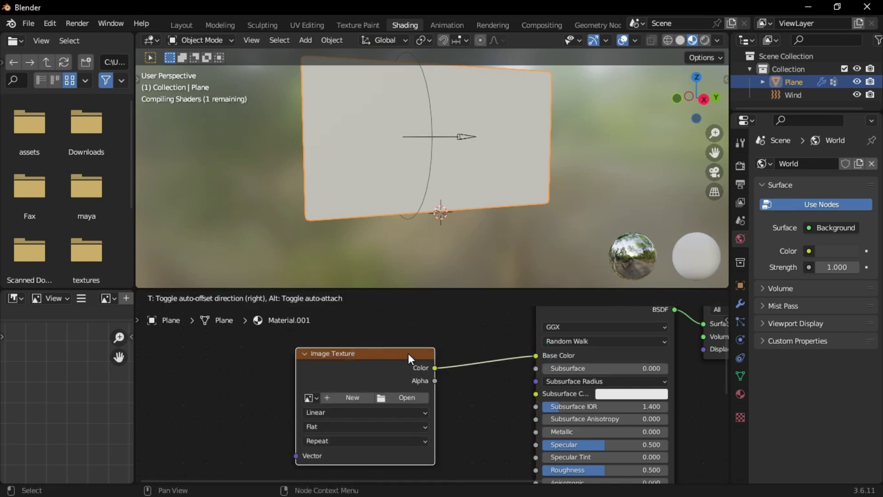
click(368, 361)
Add Texture Coordinate and Mapping nodes to the Image Texture node and load download (2).png into it
drag(288, 361, 396, 355)
key(ctrl+t)
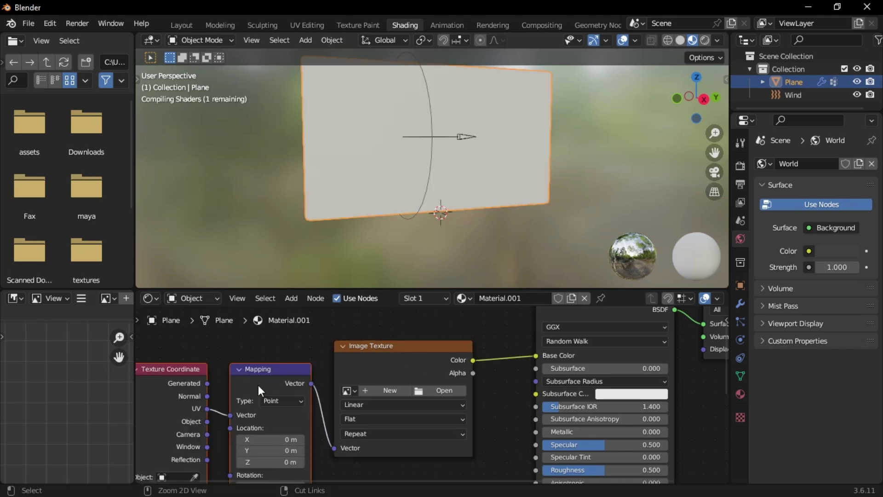
scroll(279, 380, down, 1)
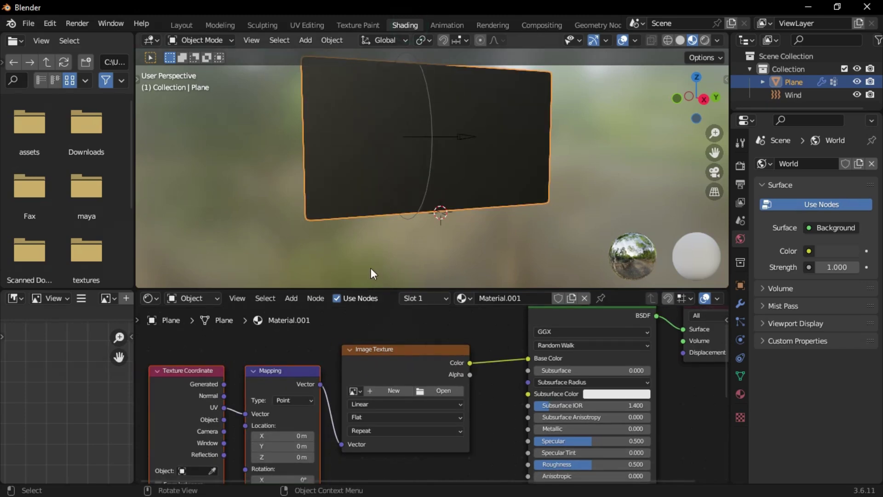
click(437, 391)
double_click(606, 150)
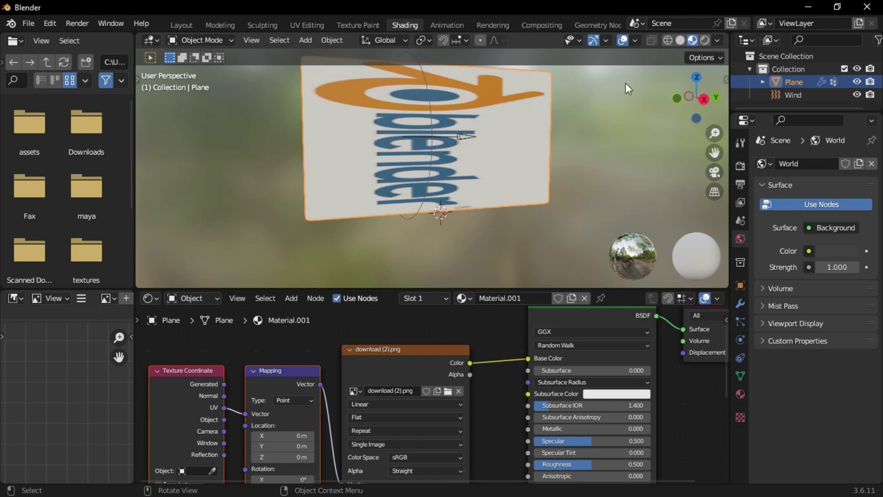
Select all of the plane's UVs in the UV Editing workspace and rotate them 90 degrees
middle_drag(466, 46, 237, 68)
click(299, 25)
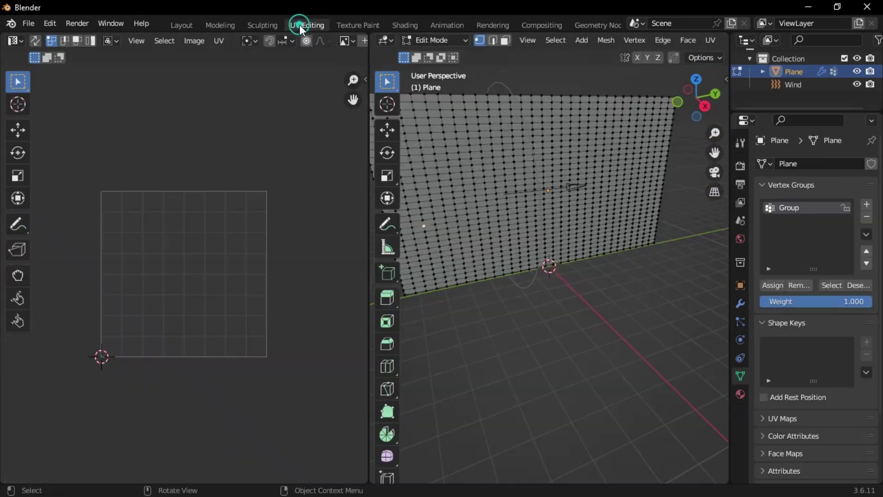
key(a)
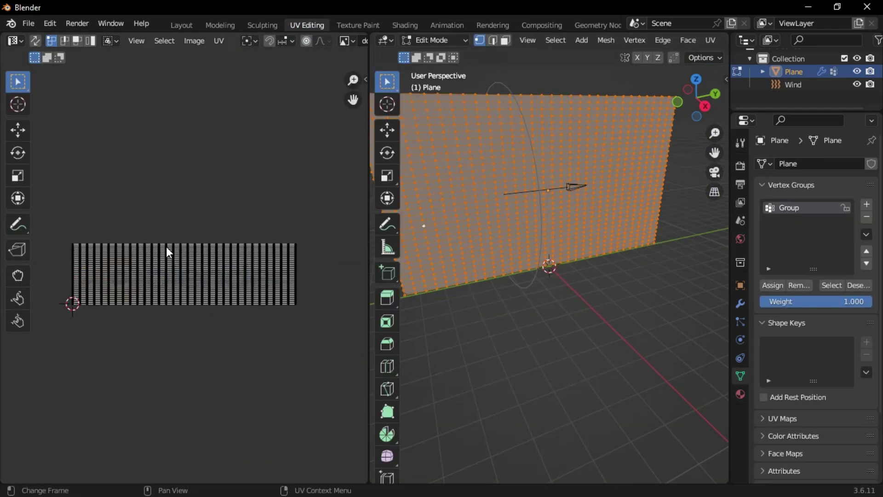
middle_drag(167, 247, 203, 243)
scroll(250, 235, up, 1)
key(a)
text(r90)
key(Return)
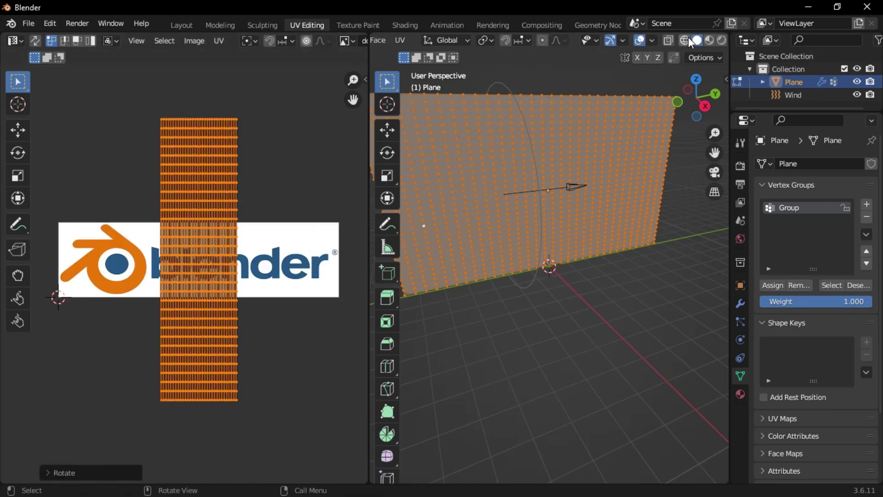
Show the 3D viewport in Material Preview and widen the UV layout along X beyond the logo image
click(710, 41)
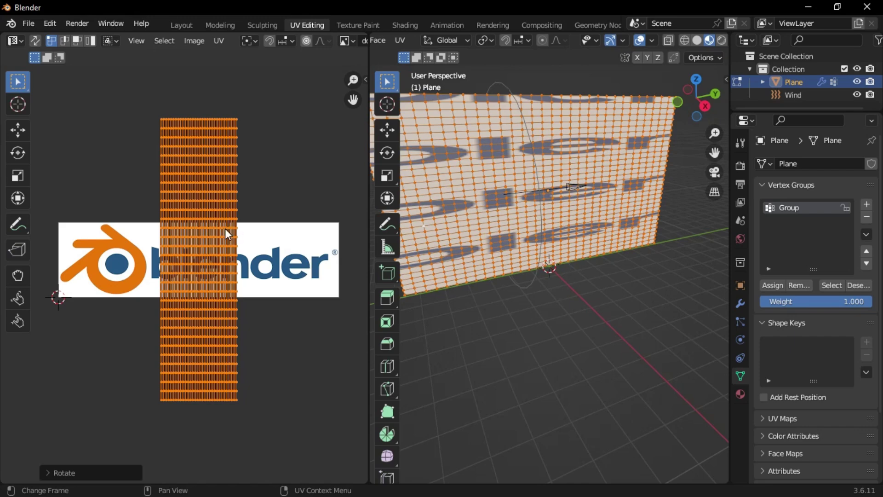
key(s)
key(y)
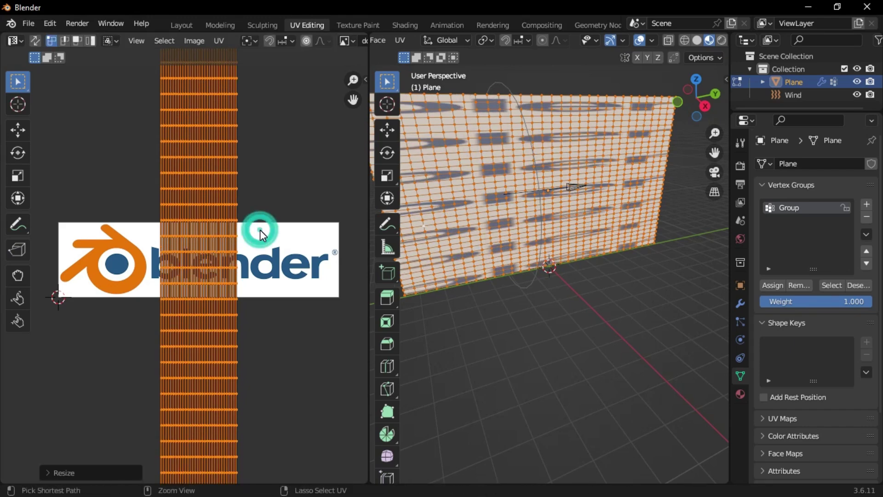
key(x)
click(297, 220)
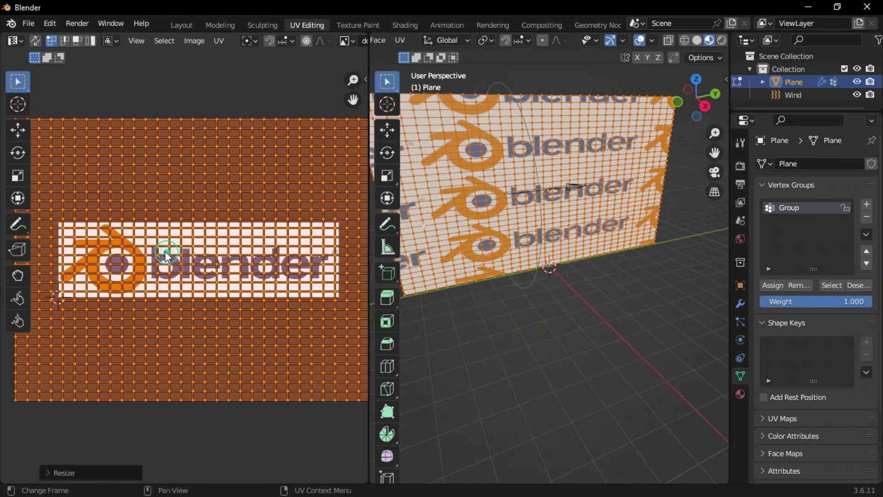
Scale the UV layout down uniformly, then stretch it slightly along X to correct the logo's proportions
scroll(296, 220, down, 2)
key(s)
click(318, 223)
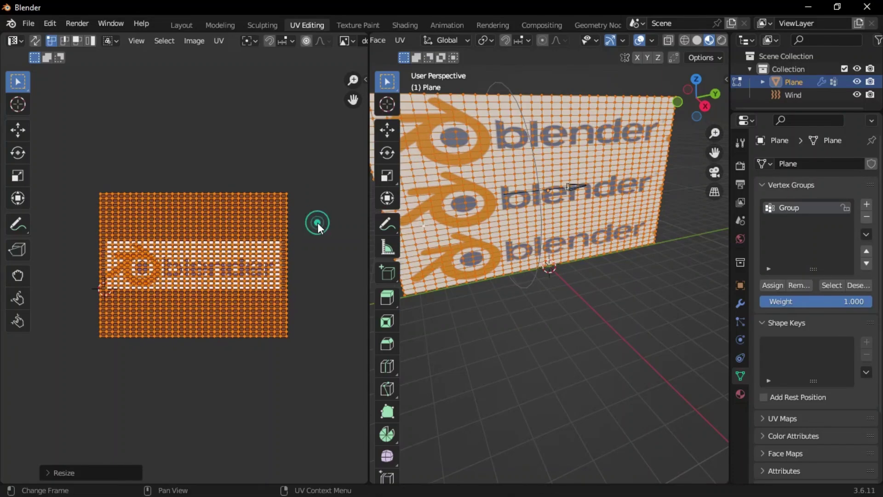
key(x)
click(339, 223)
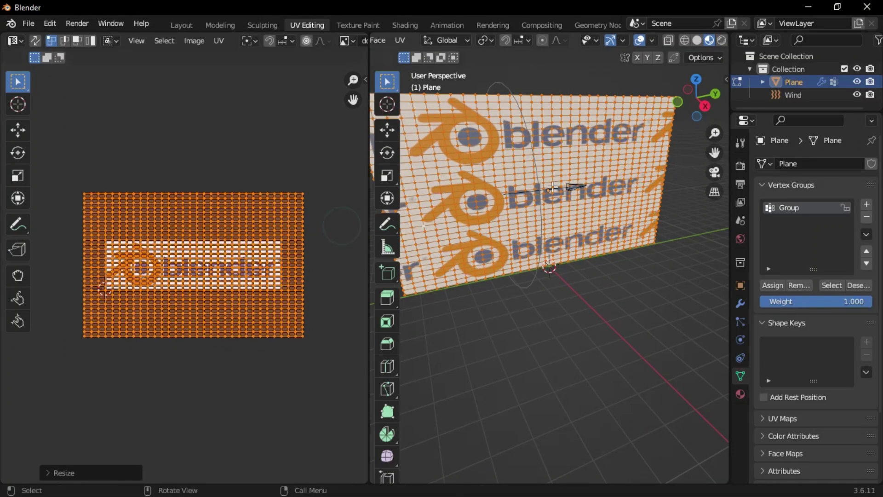
Set the image texture's extension to Extend in the Shading workspace
middle_drag(487, 156, 522, 149)
click(406, 25)
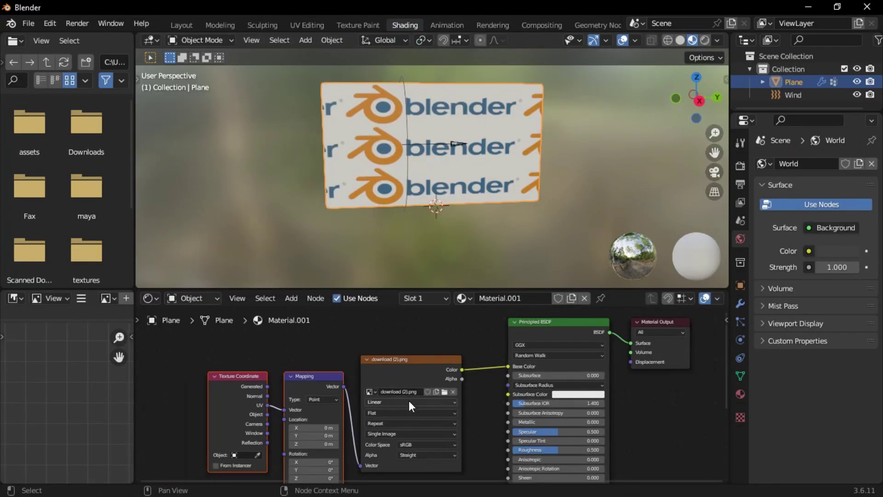
scroll(387, 346, up, 4)
click(371, 376)
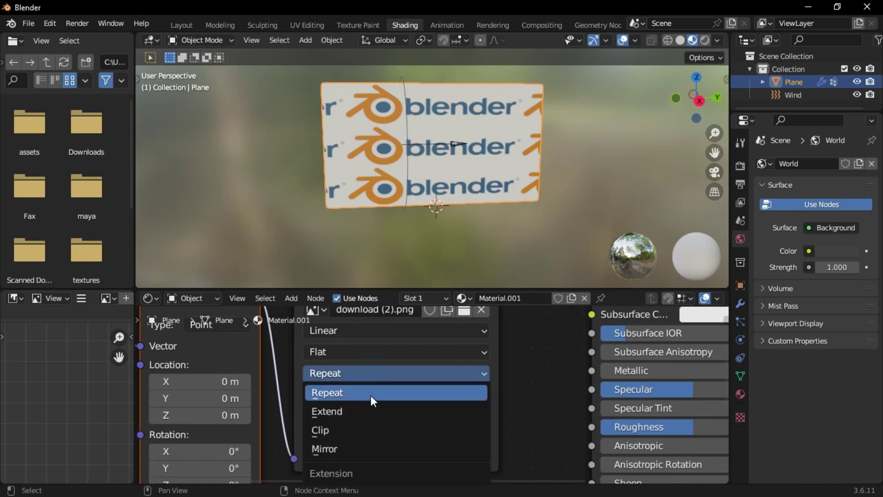
click(370, 405)
Scale all of the plane's UVs uniformly to about 0.86 to enlarge the logo on the flag
click(297, 29)
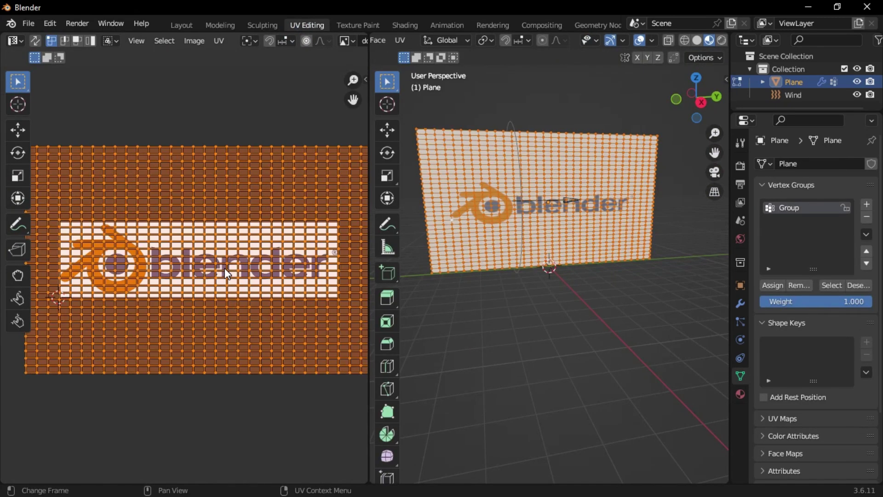
scroll(225, 267, down, 1)
key(s)
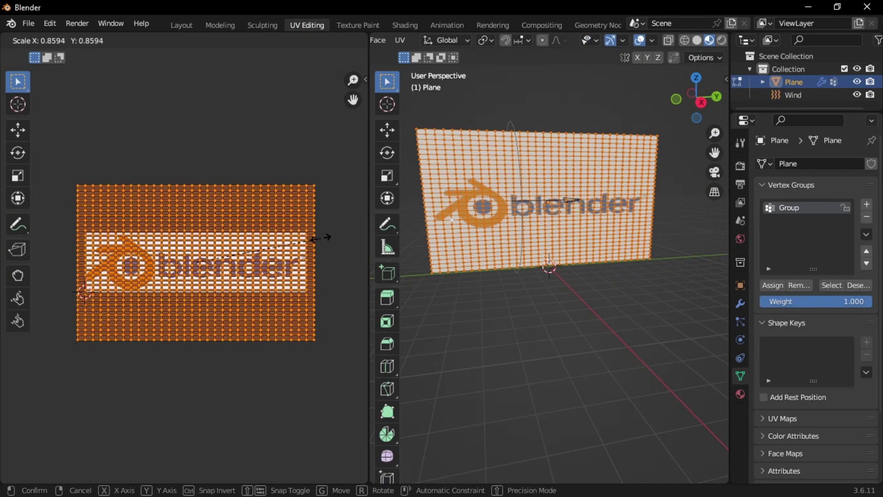
click(320, 237)
key(s)
click(326, 216)
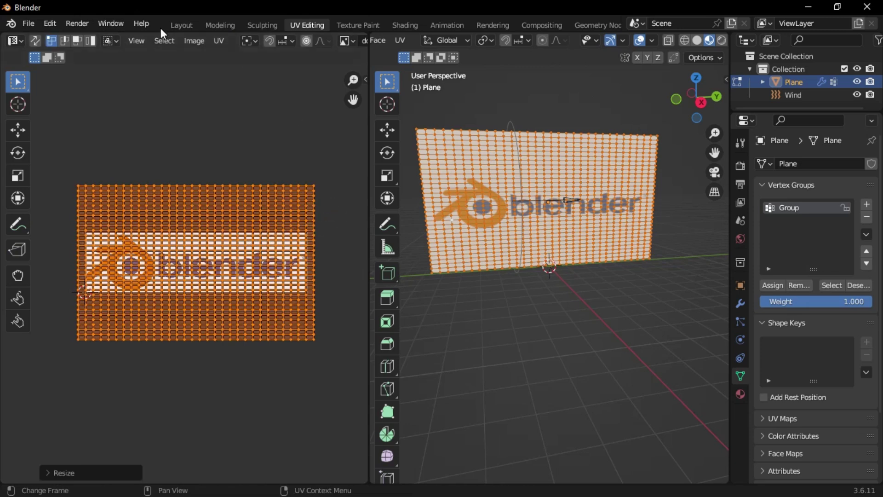
Play the textured flag simulation with Material Preview shading in the Layout workspace and examine both sides of the cloth
click(181, 25)
middle_drag(500, 209, 452, 316)
click(692, 40)
key(space)
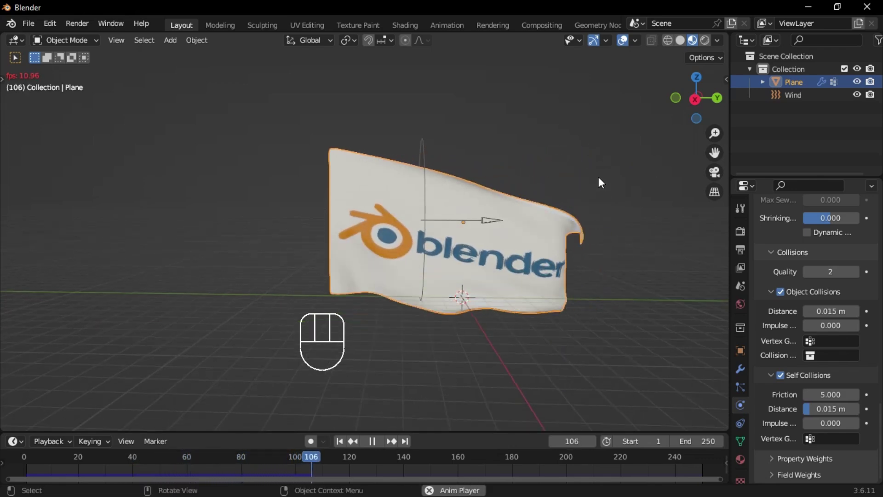
click(696, 97)
click(694, 96)
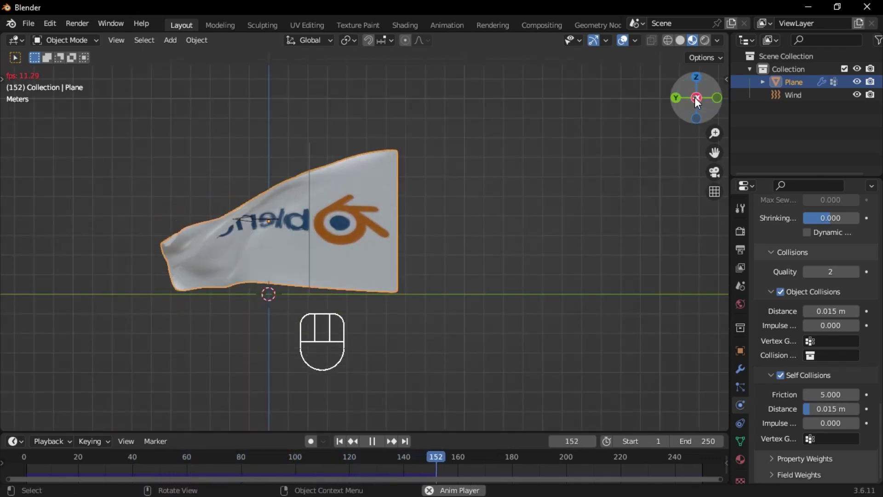
click(695, 97)
click(697, 99)
click(696, 99)
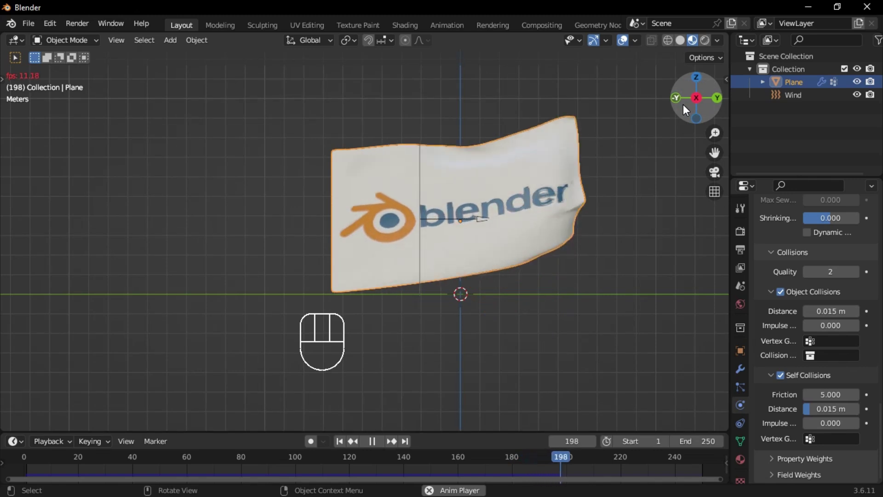